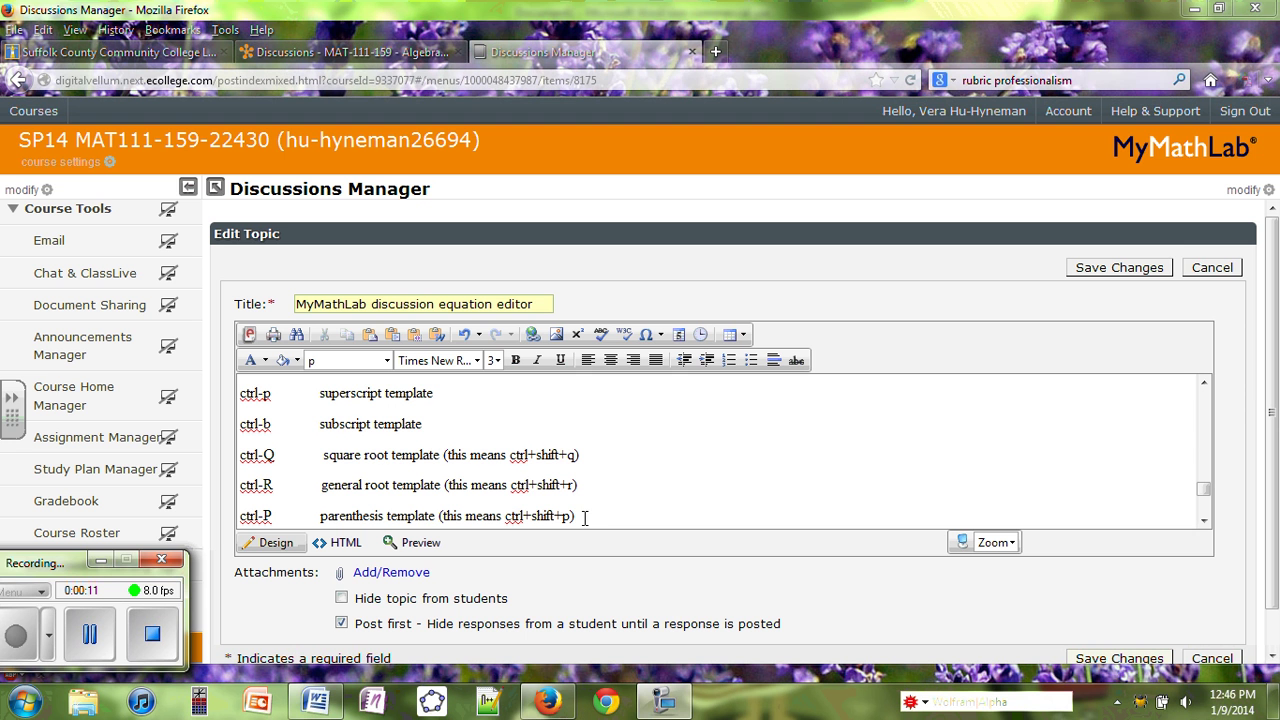
Start a new math equation on the blank line above "Now, it is your turn" in the topic text
{"action": "left_click", "coordinate": [592, 515]}
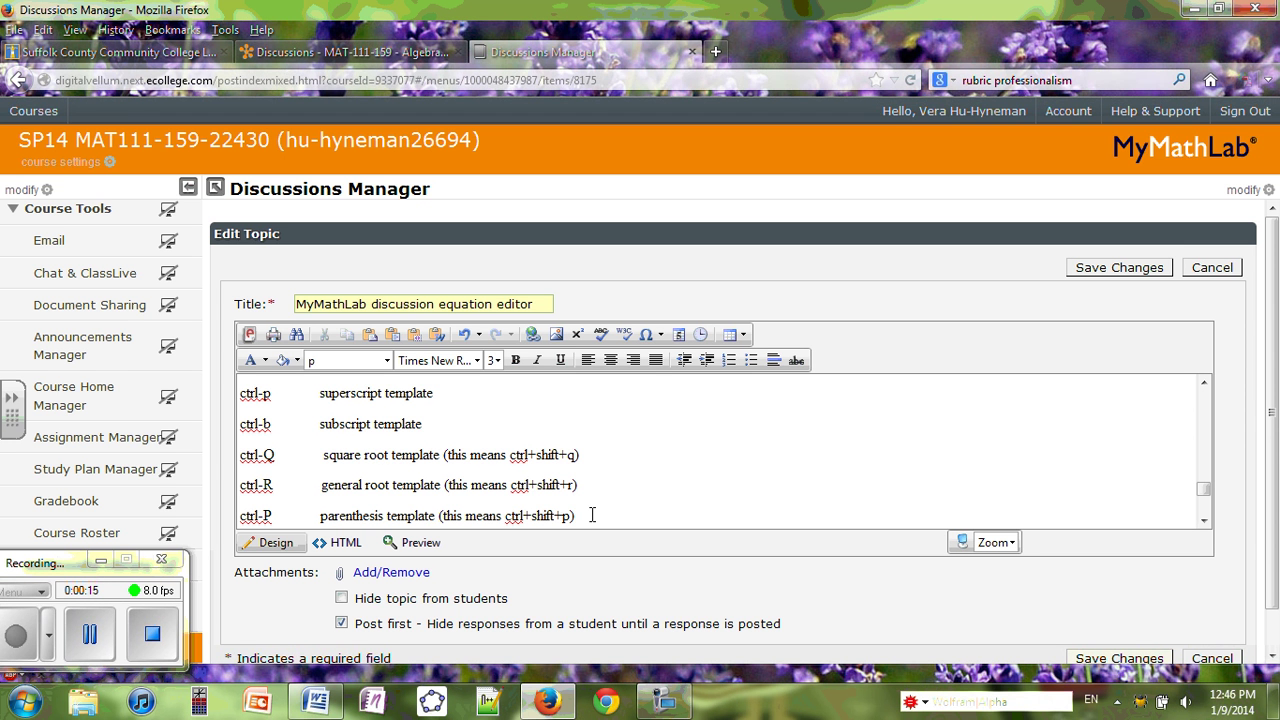
{"action": "key", "text": "Home"}
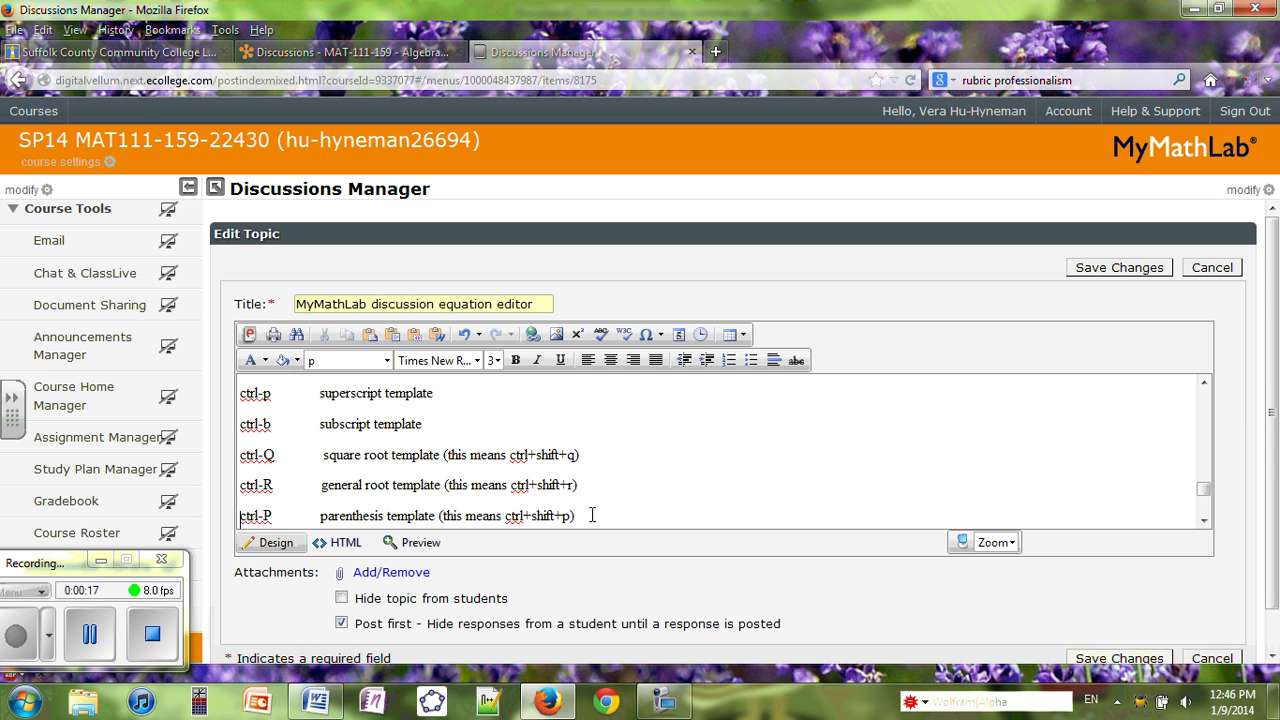
{"action": "scroll", "coordinate": [1203, 488], "scroll_direction": "up", "scroll_amount": 3}
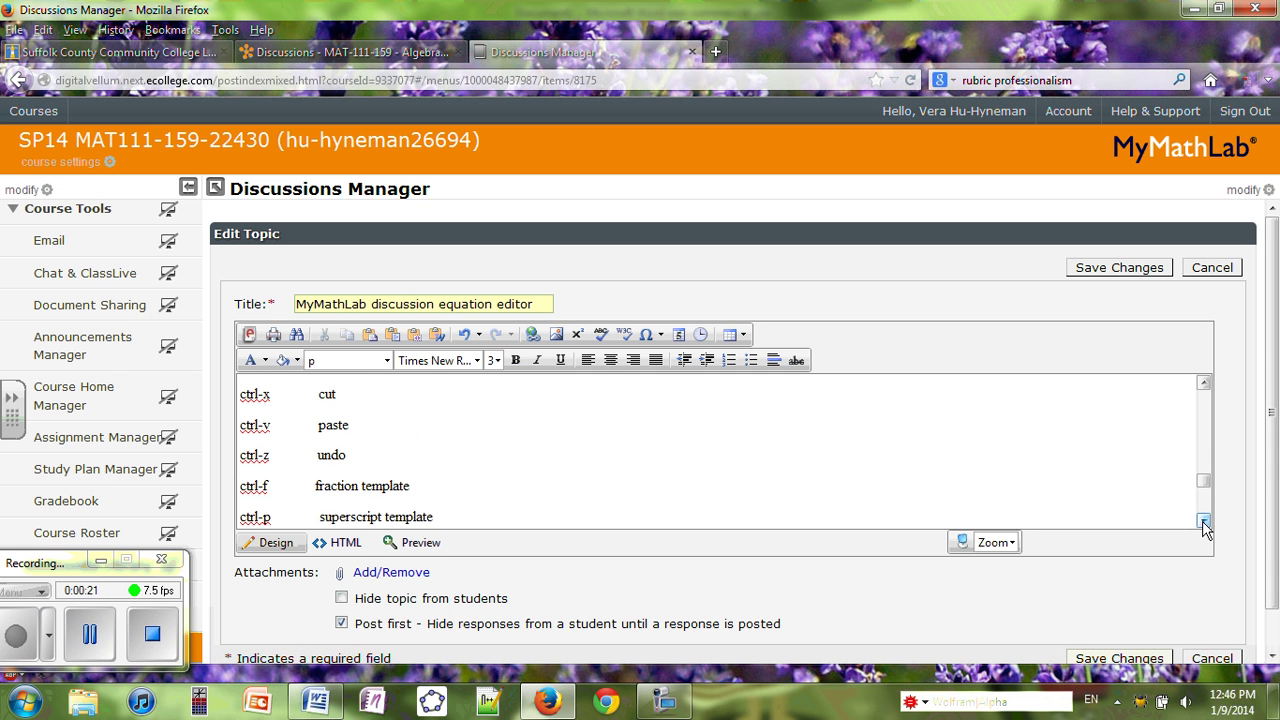
{"action": "scroll", "coordinate": [1203, 527], "scroll_direction": "down", "scroll_amount": 5}
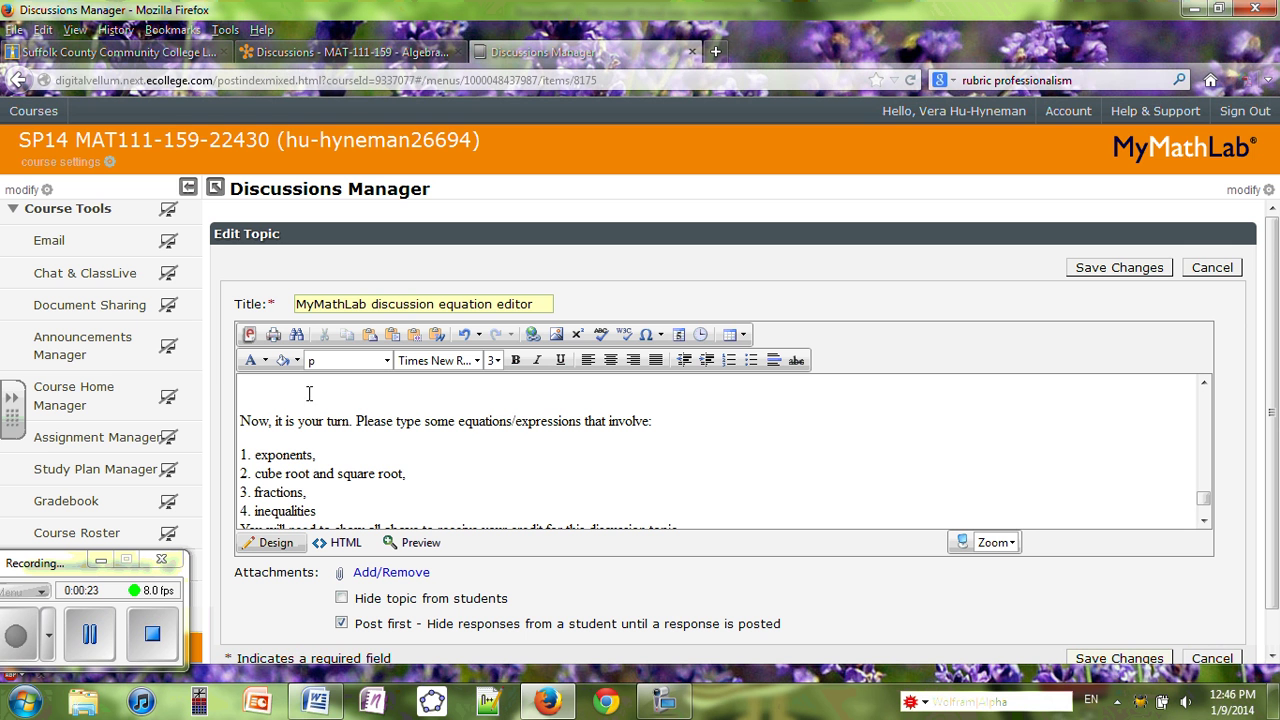
{"action": "left_click", "coordinate": [243, 386]}
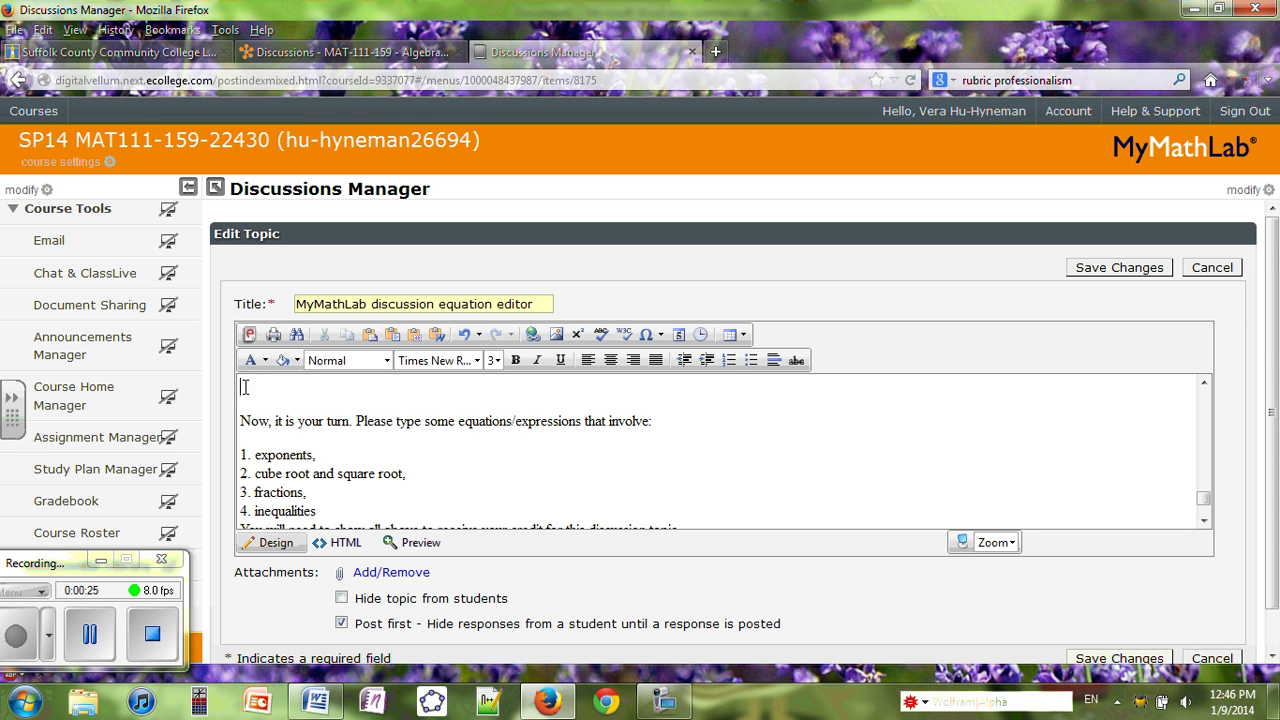
{"action": "left_click", "coordinate": [577, 336]}
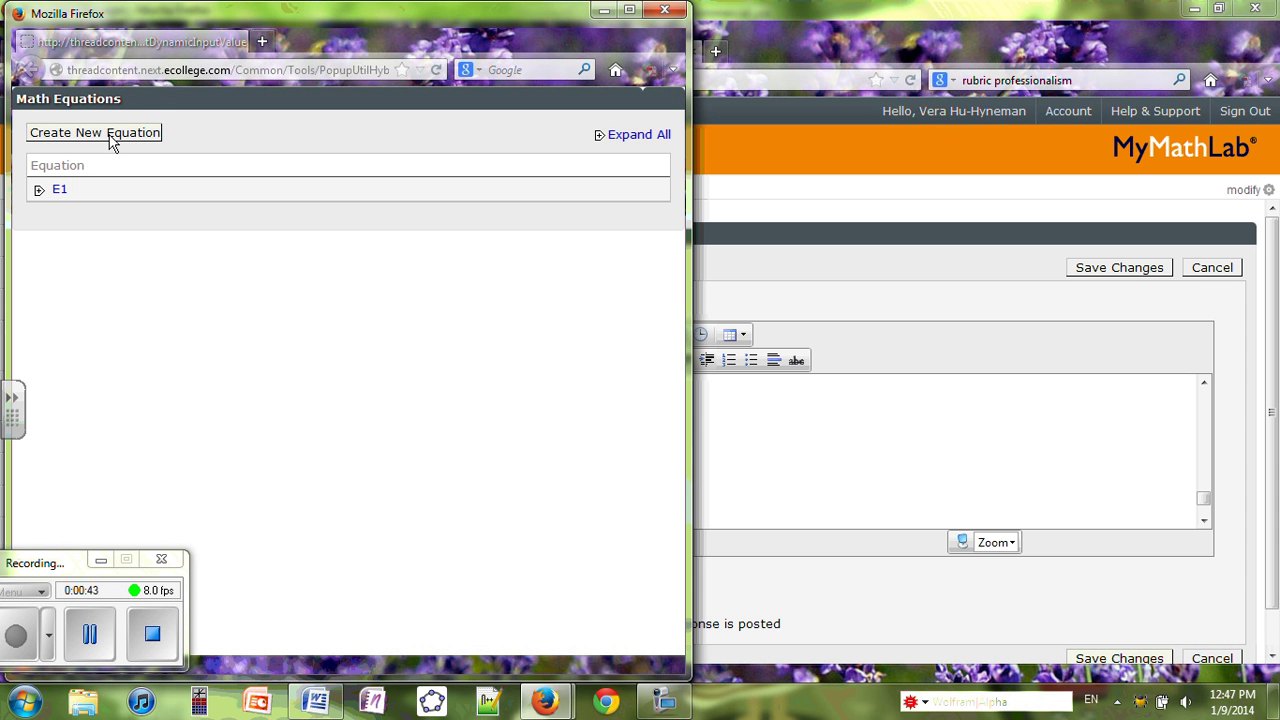
{"action": "left_click", "coordinate": [110, 140]}
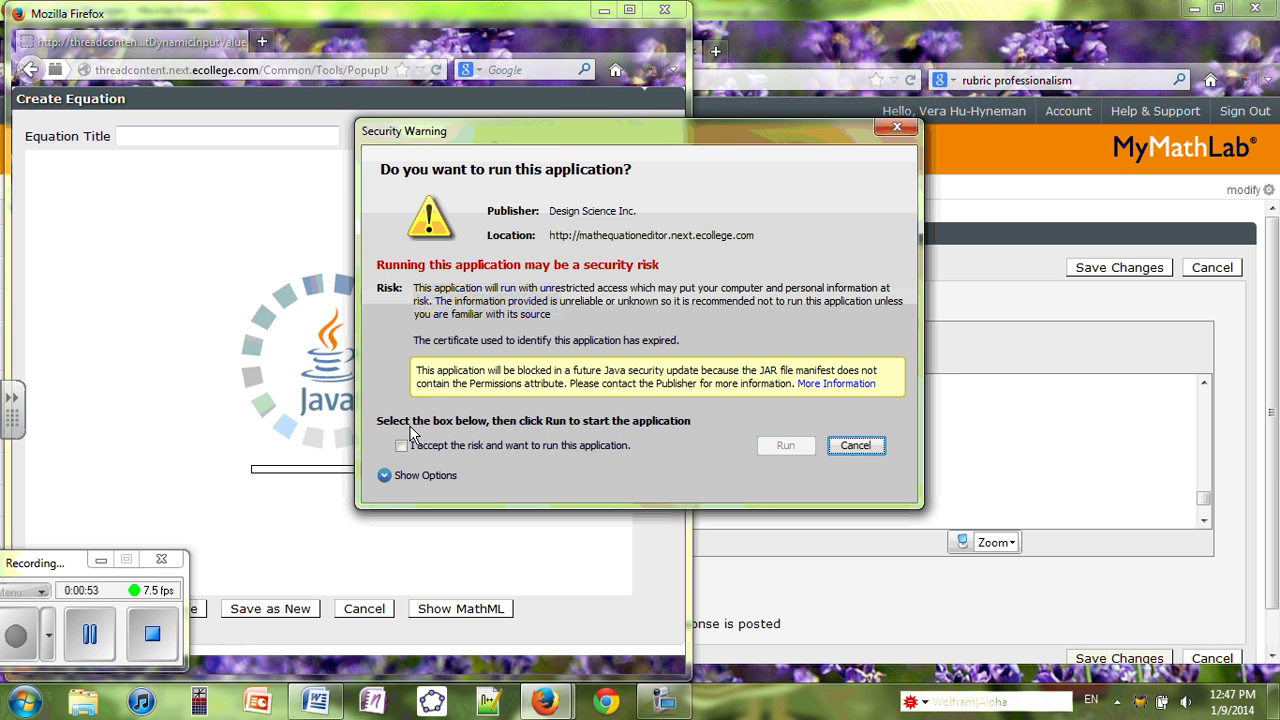
Accept the risk, suppress future warnings for this publisher and location, and run the Java equation editor
{"action": "left_click", "coordinate": [403, 446]}
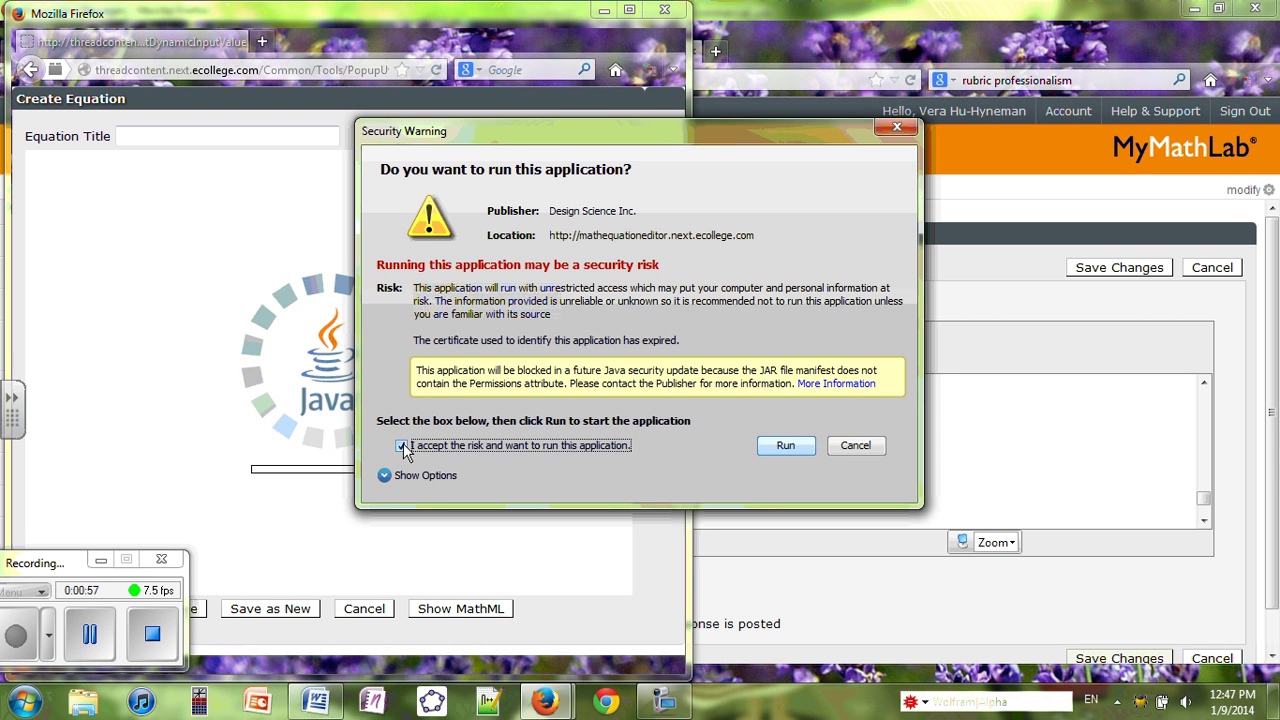
{"action": "left_click", "coordinate": [387, 476]}
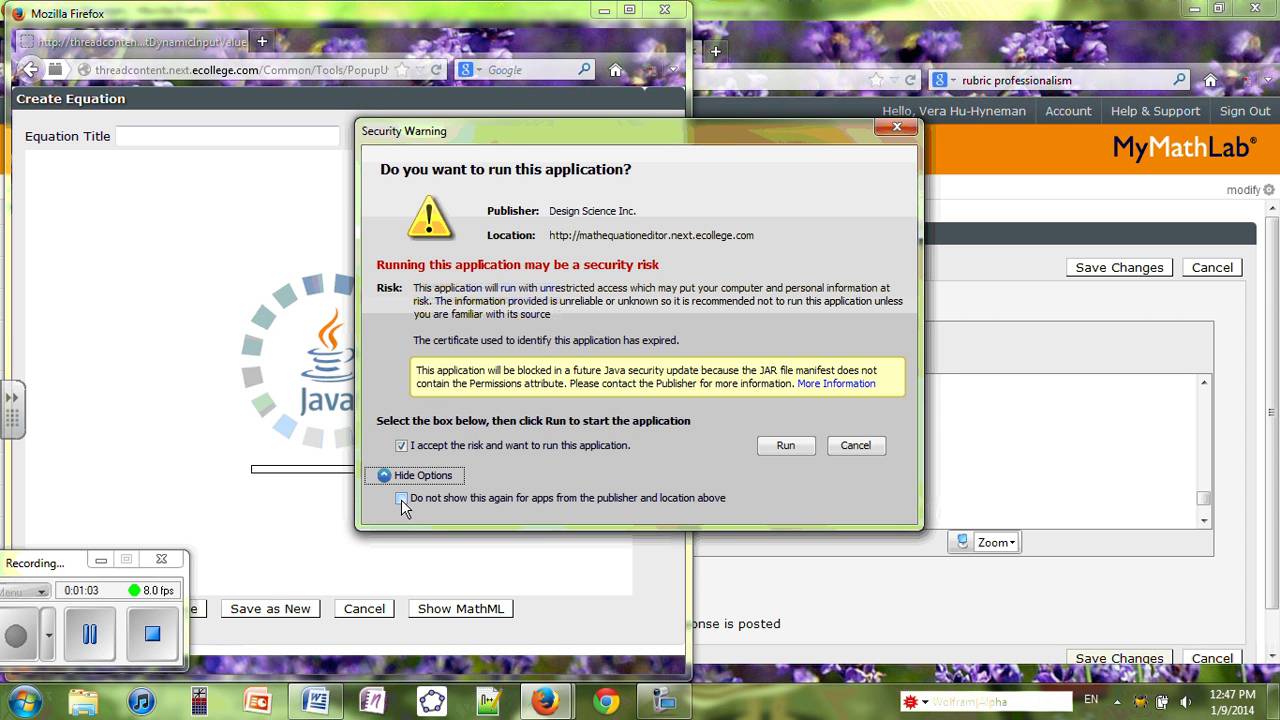
{"action": "left_click", "coordinate": [401, 499]}
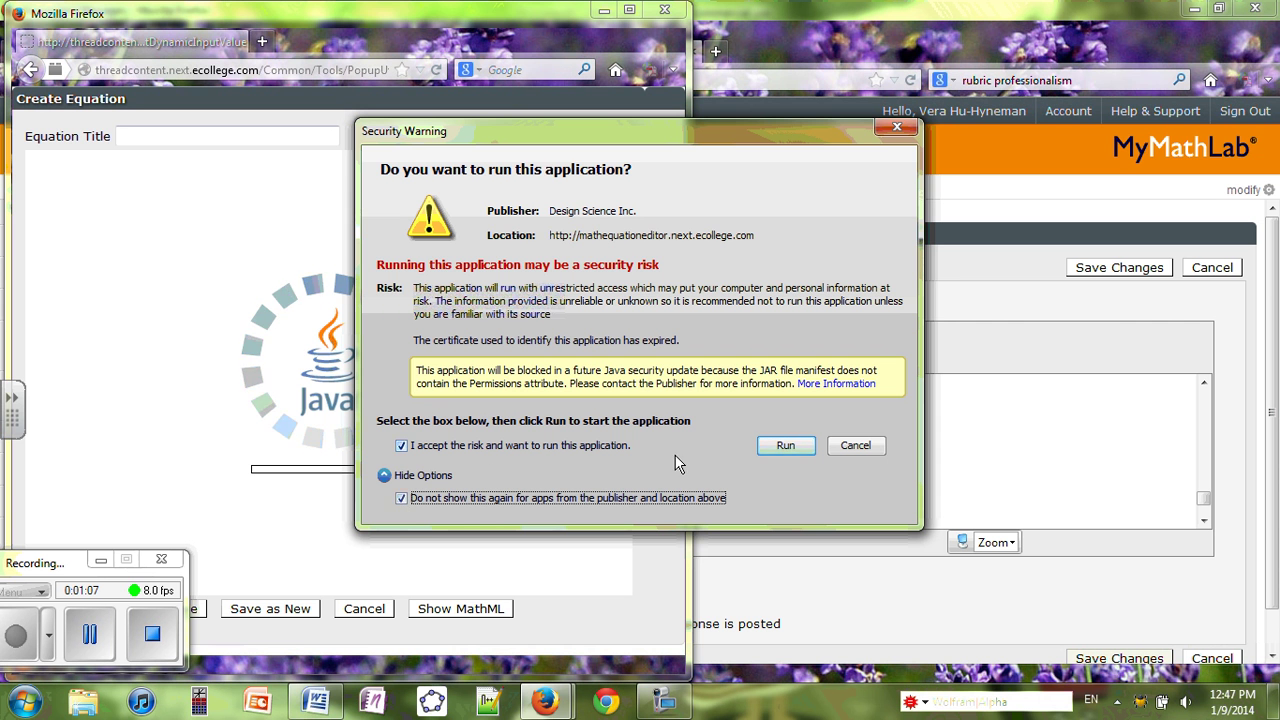
{"action": "left_click", "coordinate": [789, 444]}
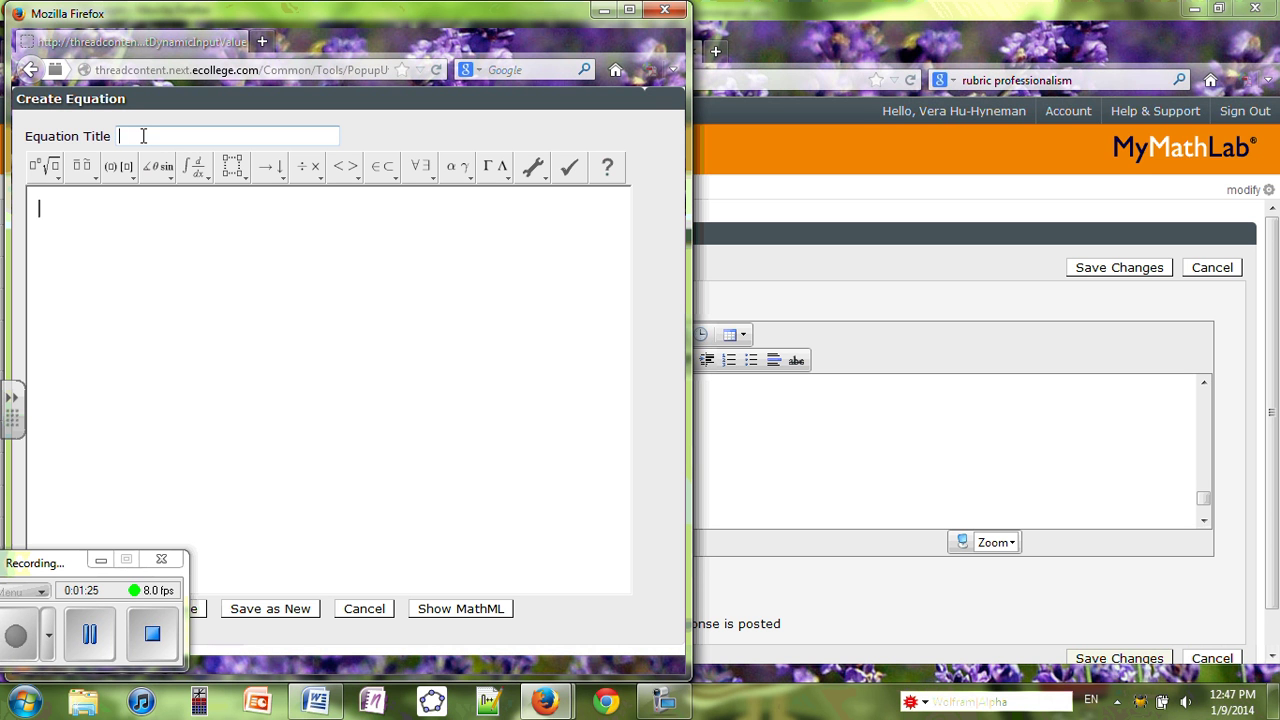
Title the equation e1 and enter x² − 2x − 3 = as its left-hand side
{"action": "type", "text": "e1"}
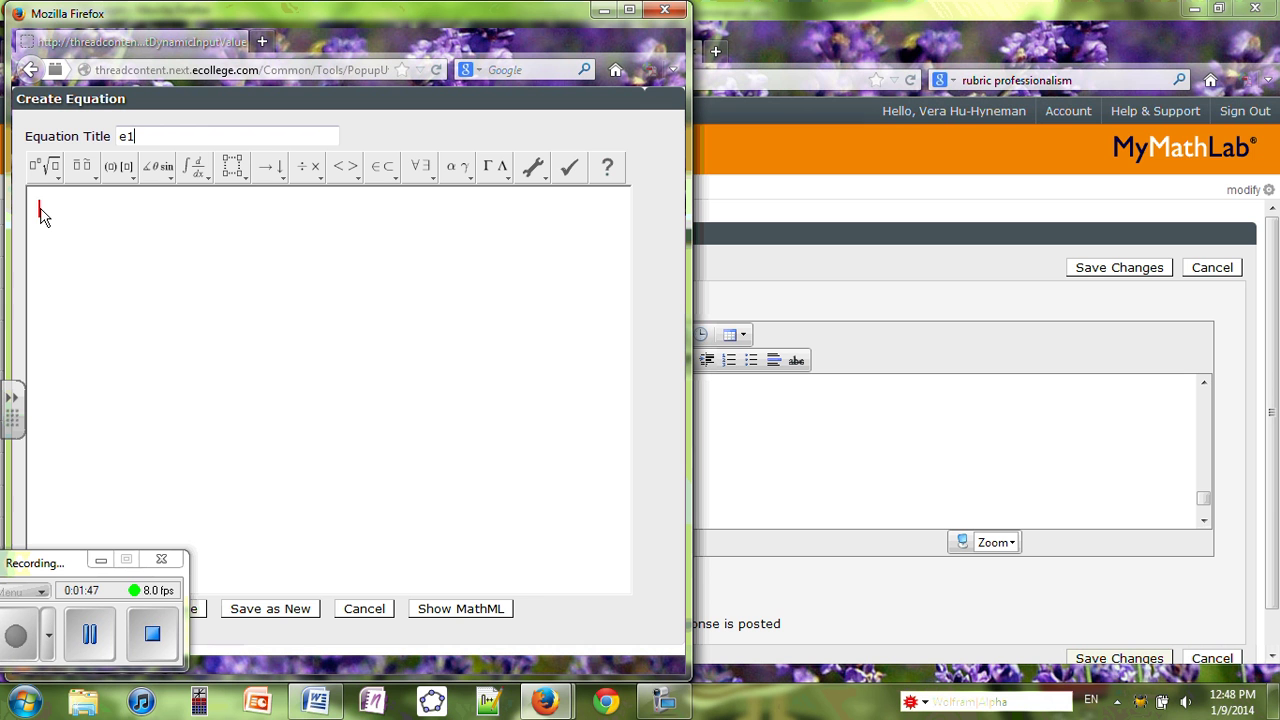
{"action": "type", "text": "x"}
{"action": "type", "text": "^"}
{"action": "type", "text": "-2x-3="}
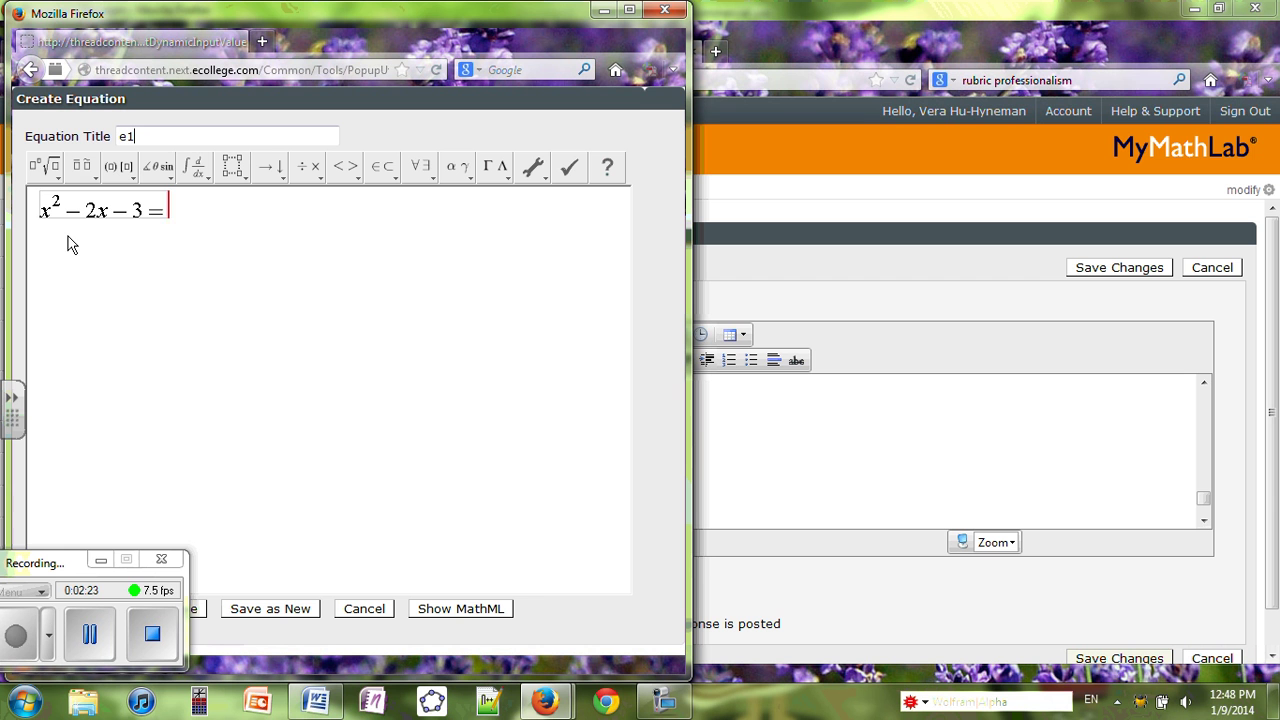
Complete the right-hand side with the factors (x − 3)(x + 1), using parenthesis templates
{"action": "type", "text": "(□"}
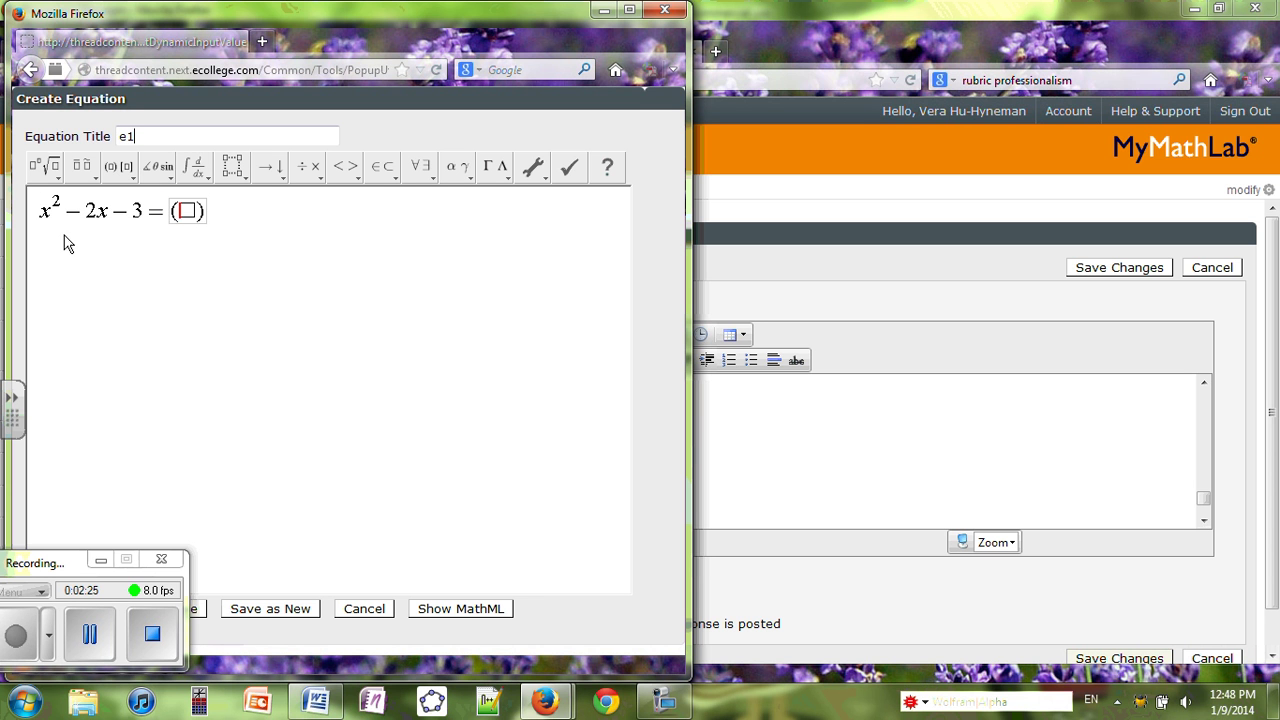
{"action": "left_click", "coordinate": [130, 180]}
{"action": "type", "text": "("}
{"action": "left_click", "coordinate": [189, 216]}
{"action": "type", "text": "x"}
{"action": "type", "text": "-3"}
{"action": "left_click", "coordinate": [256, 220]}
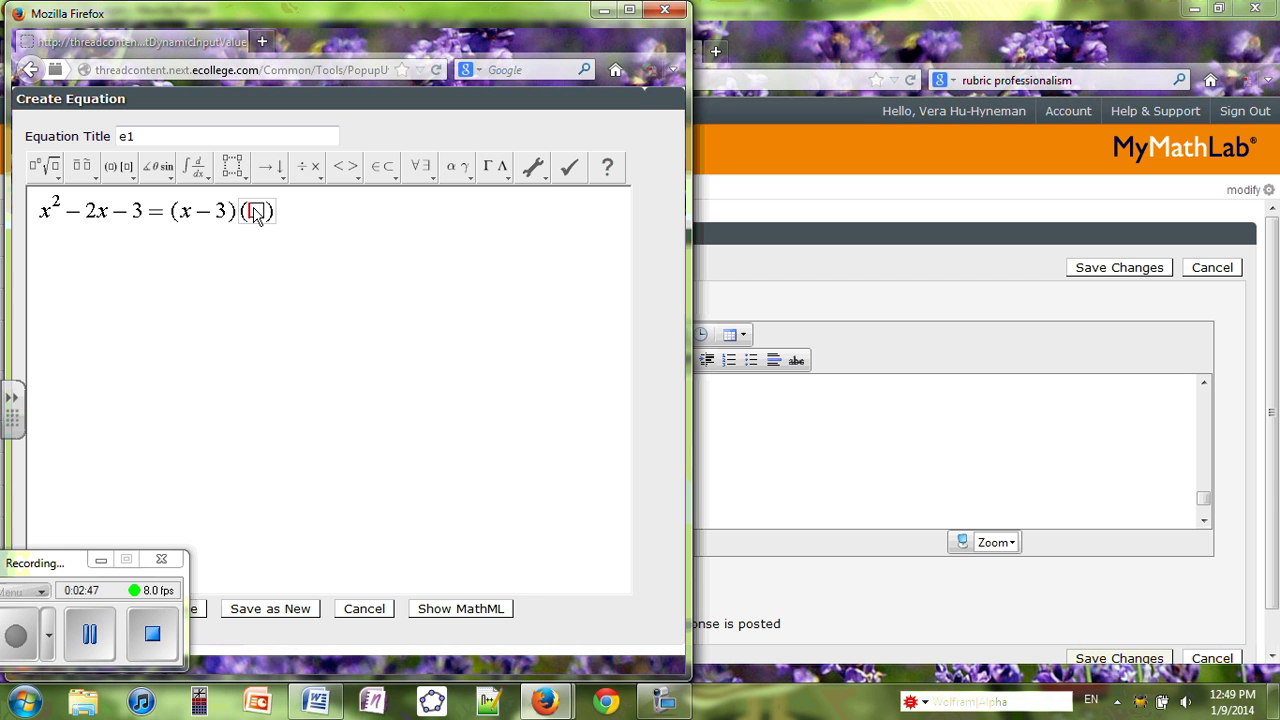
{"action": "type", "text": "x+1"}
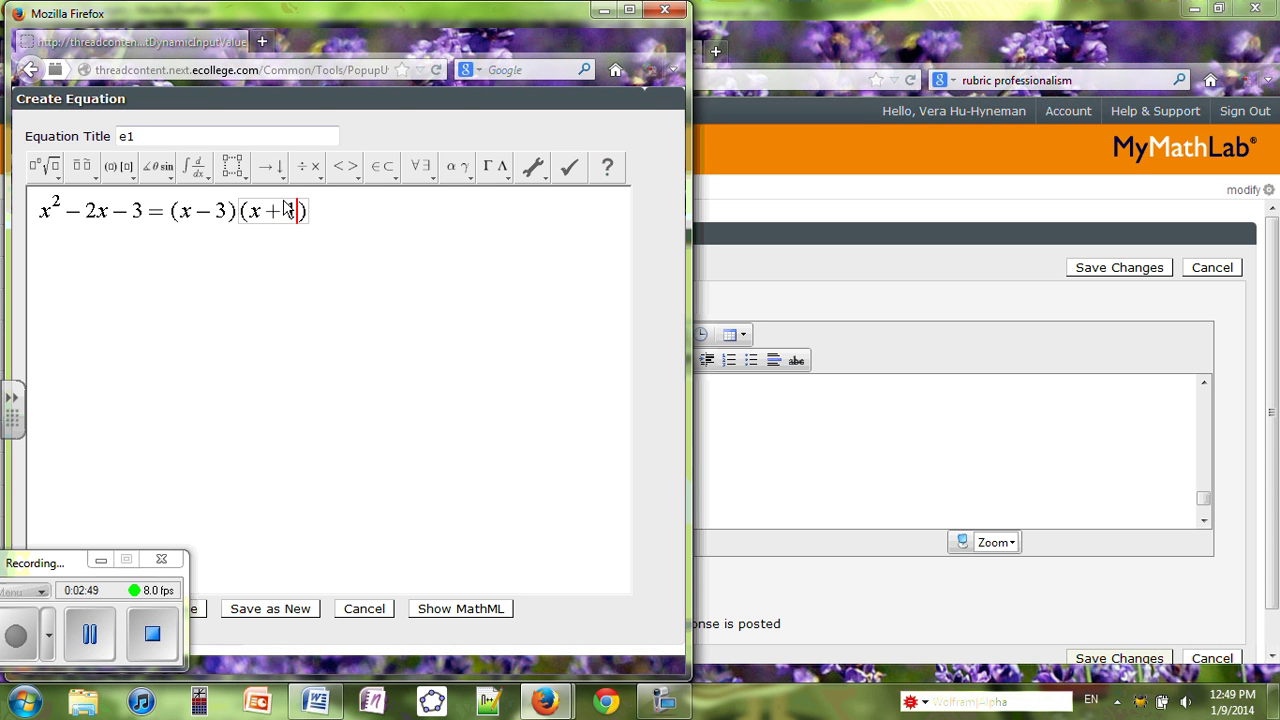
{"action": "left_click", "coordinate": [340, 222]}
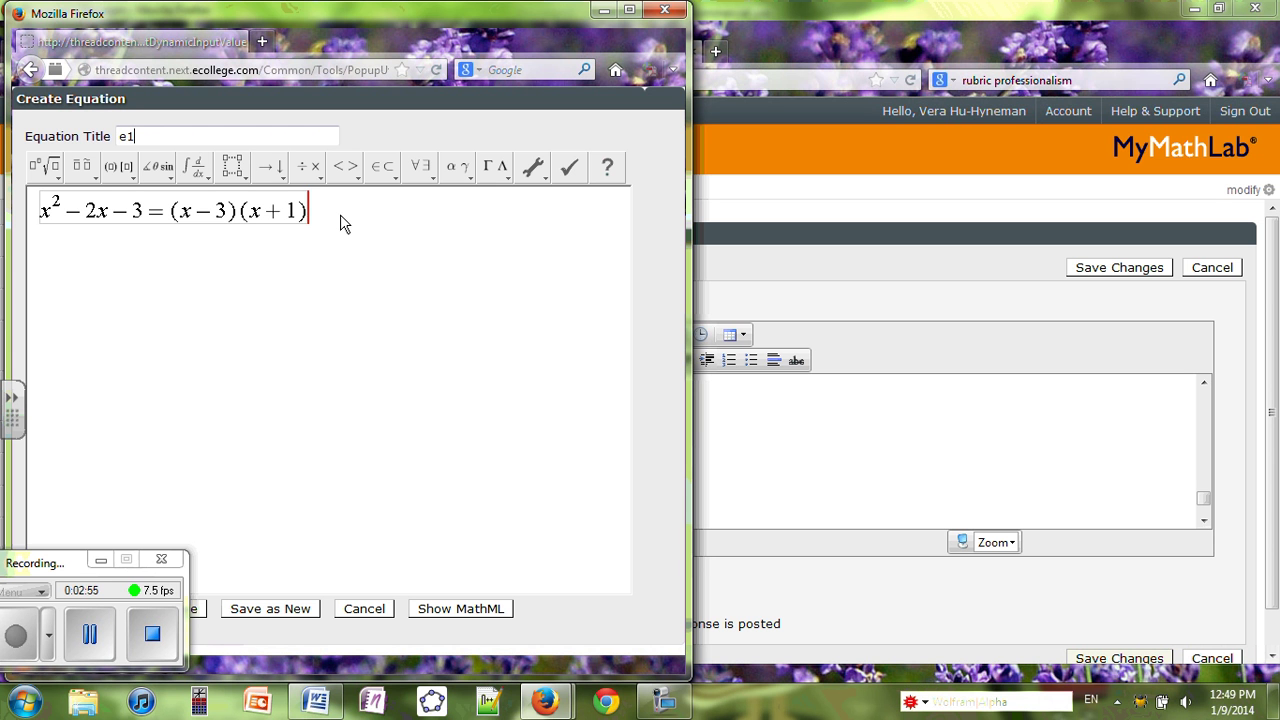
Save equation e1 and insert it into the discussion topic, allowing the web site to access the Java application
{"action": "left_click", "coordinate": [100, 559]}
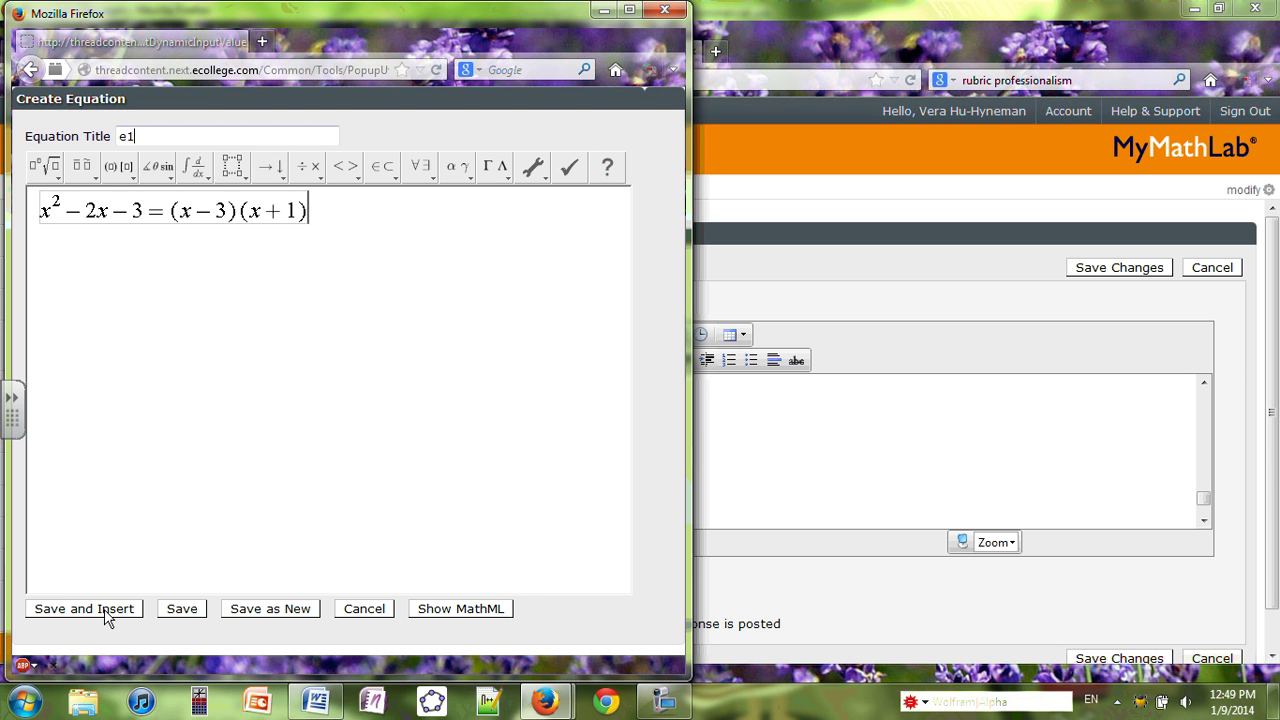
{"action": "left_click", "coordinate": [104, 609]}
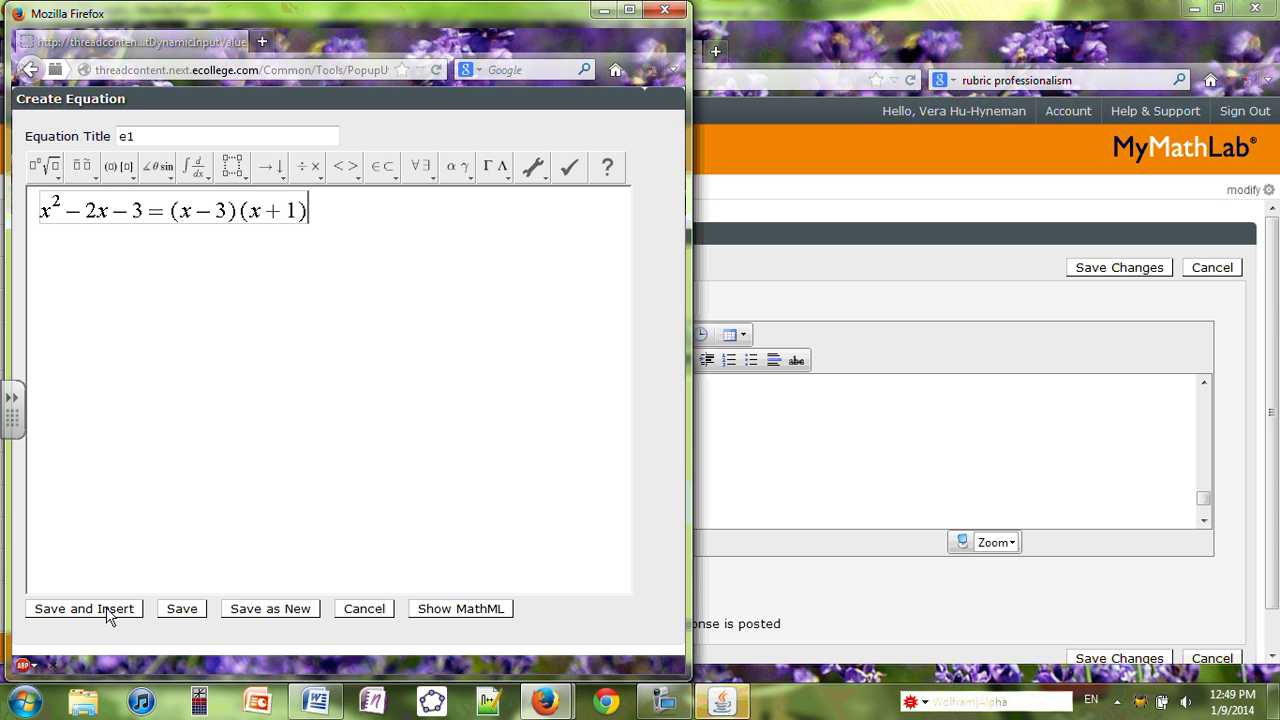
{"action": "left_click", "coordinate": [737, 707]}
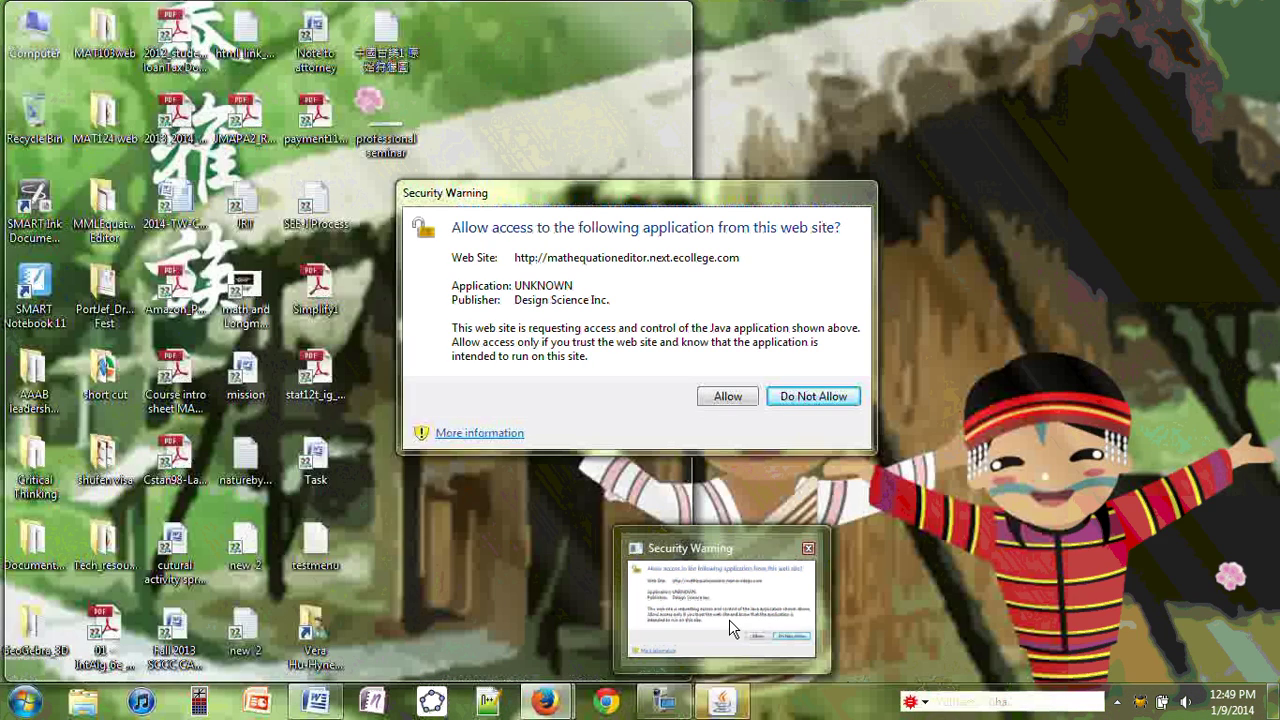
{"action": "left_click", "coordinate": [730, 628]}
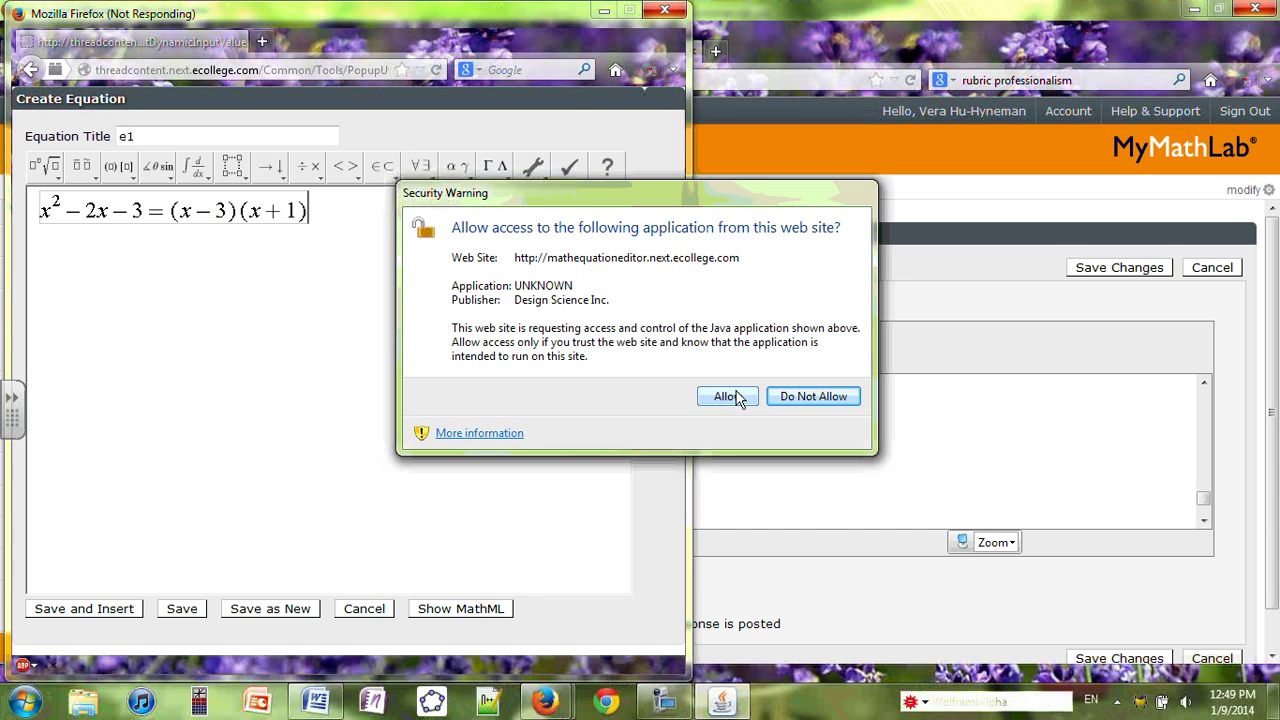
{"action": "left_click", "coordinate": [728, 397]}
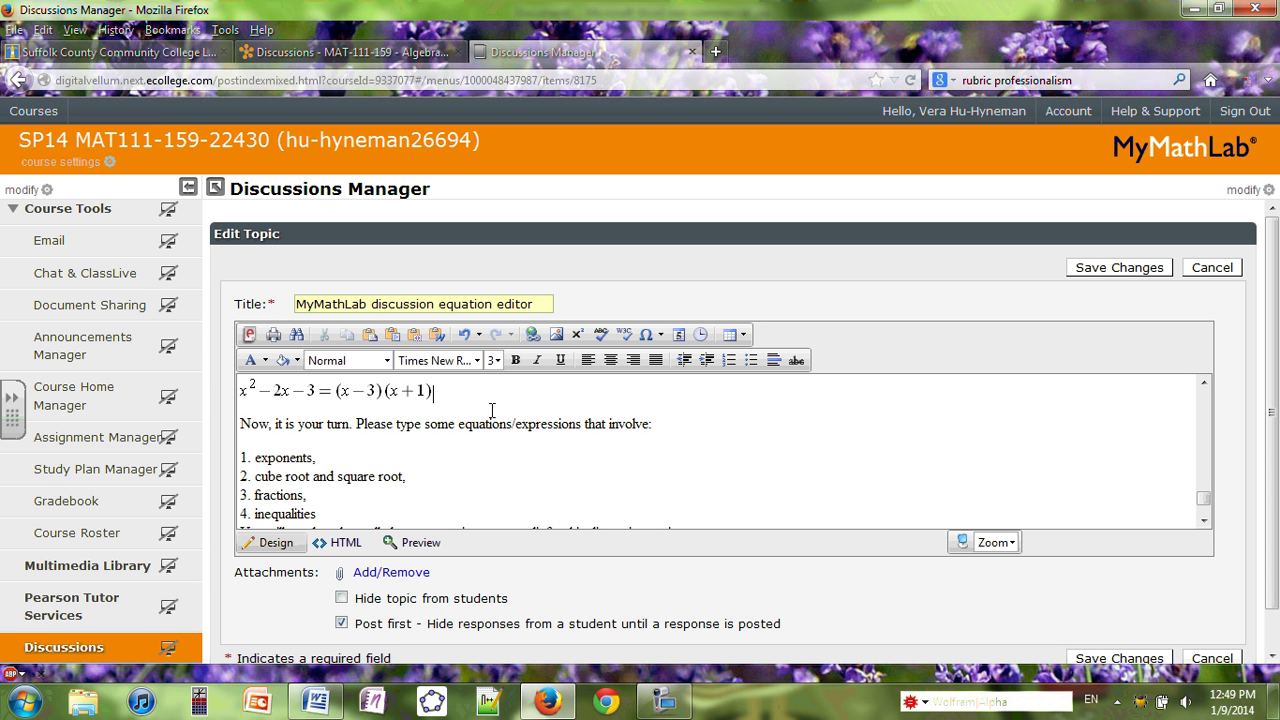
Start a new line below the inserted equation and open the Math Equations window
{"action": "key", "text": "Return"}
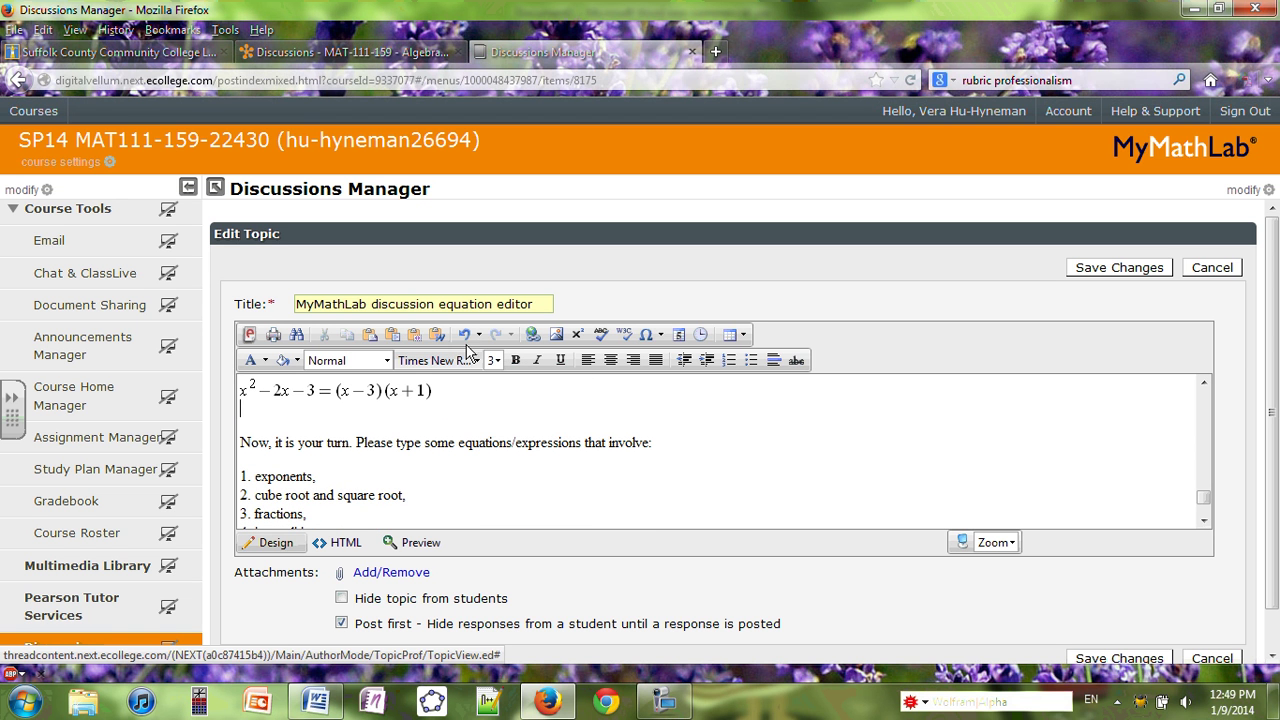
{"action": "left_click", "coordinate": [577, 336]}
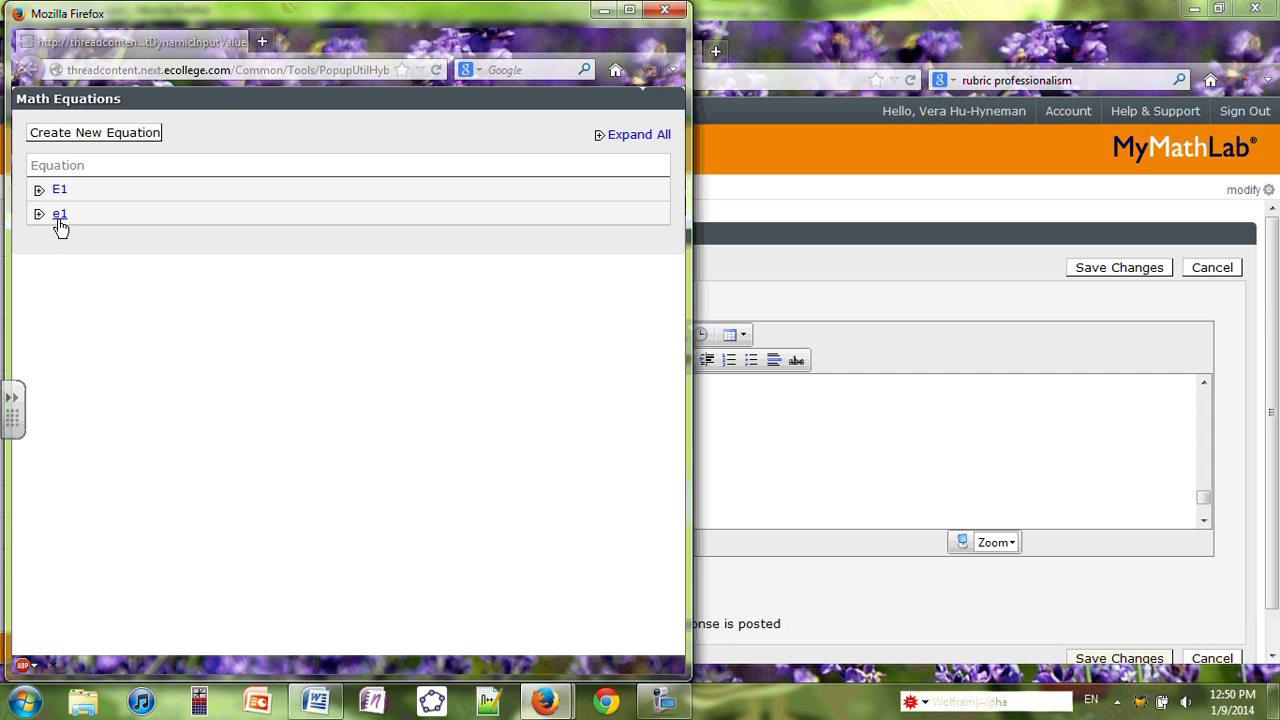
{"action": "left_click", "coordinate": [90, 134]}
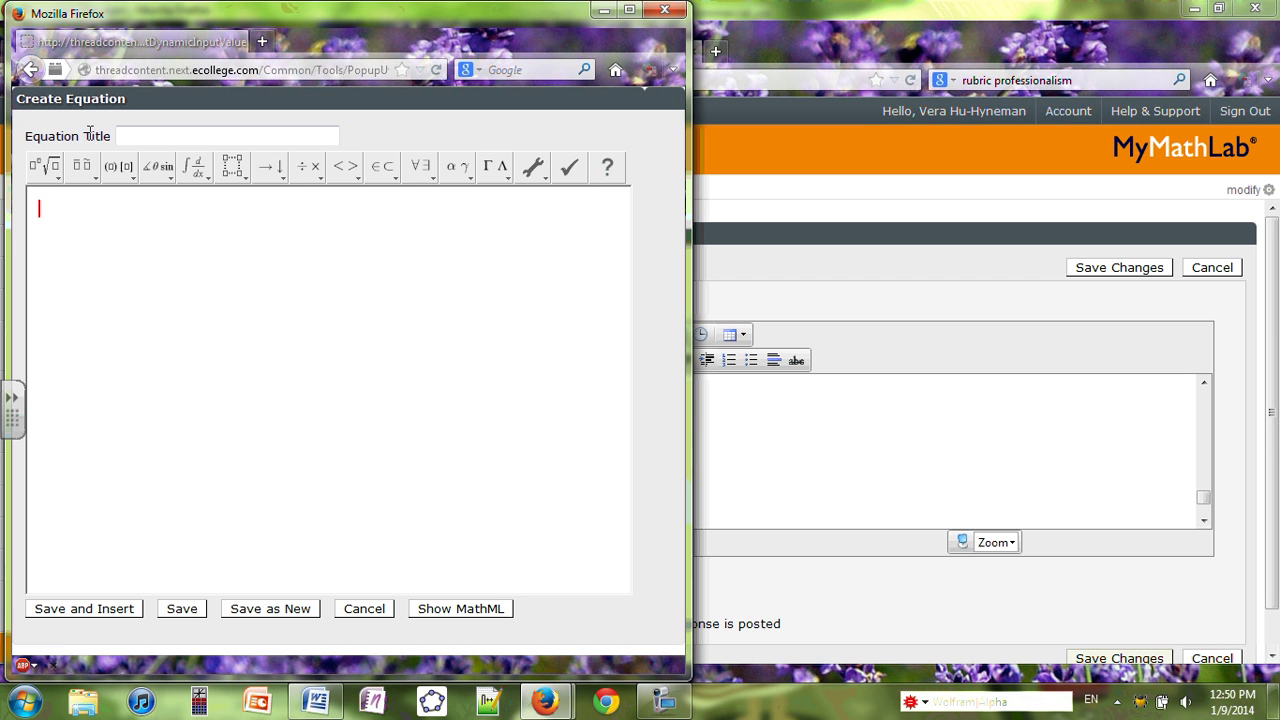
{"action": "left_click", "coordinate": [155, 135]}
{"action": "type", "text": "e"}
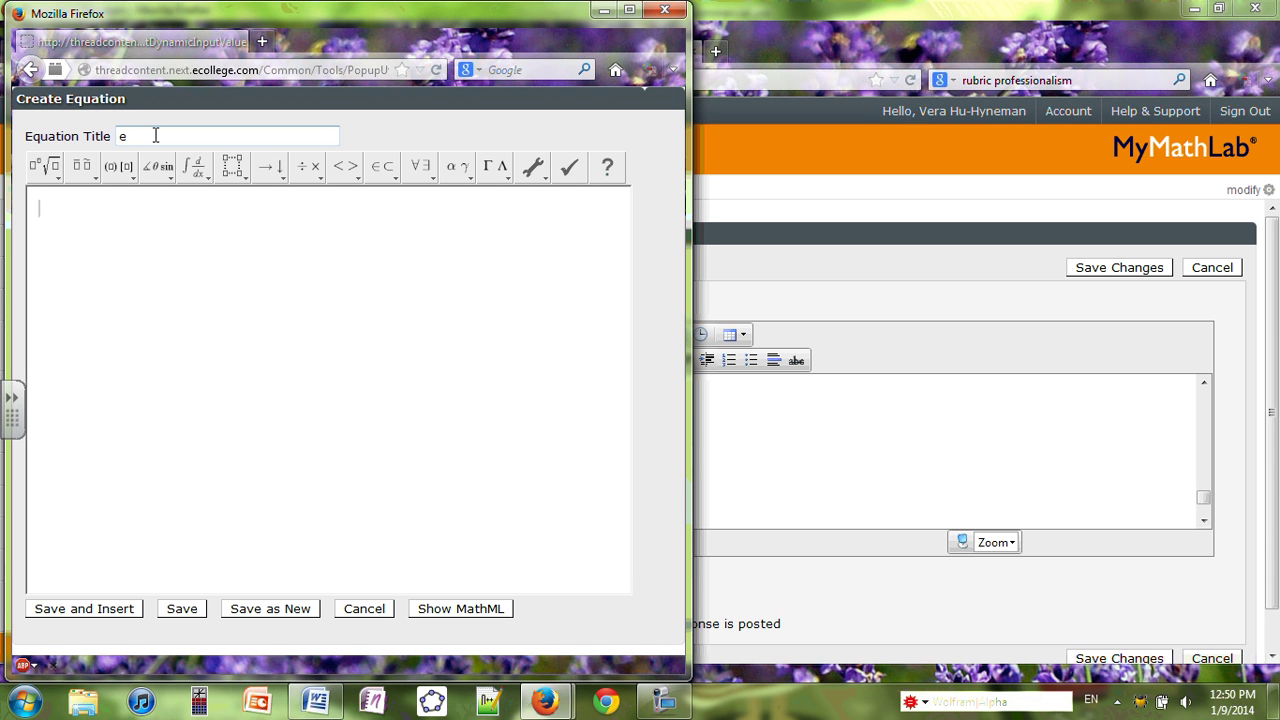
{"action": "type", "text": "2"}
{"action": "left_click", "coordinate": [57, 178]}
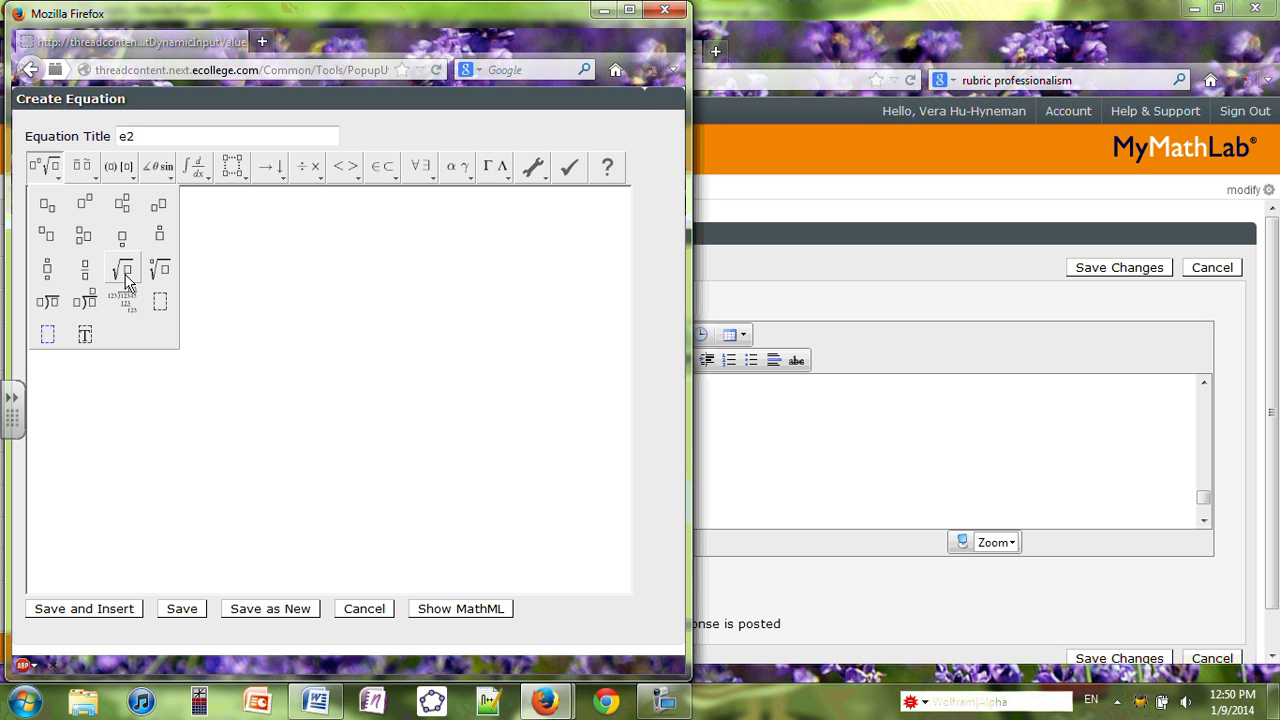
{"action": "left_click", "coordinate": [245, 258]}
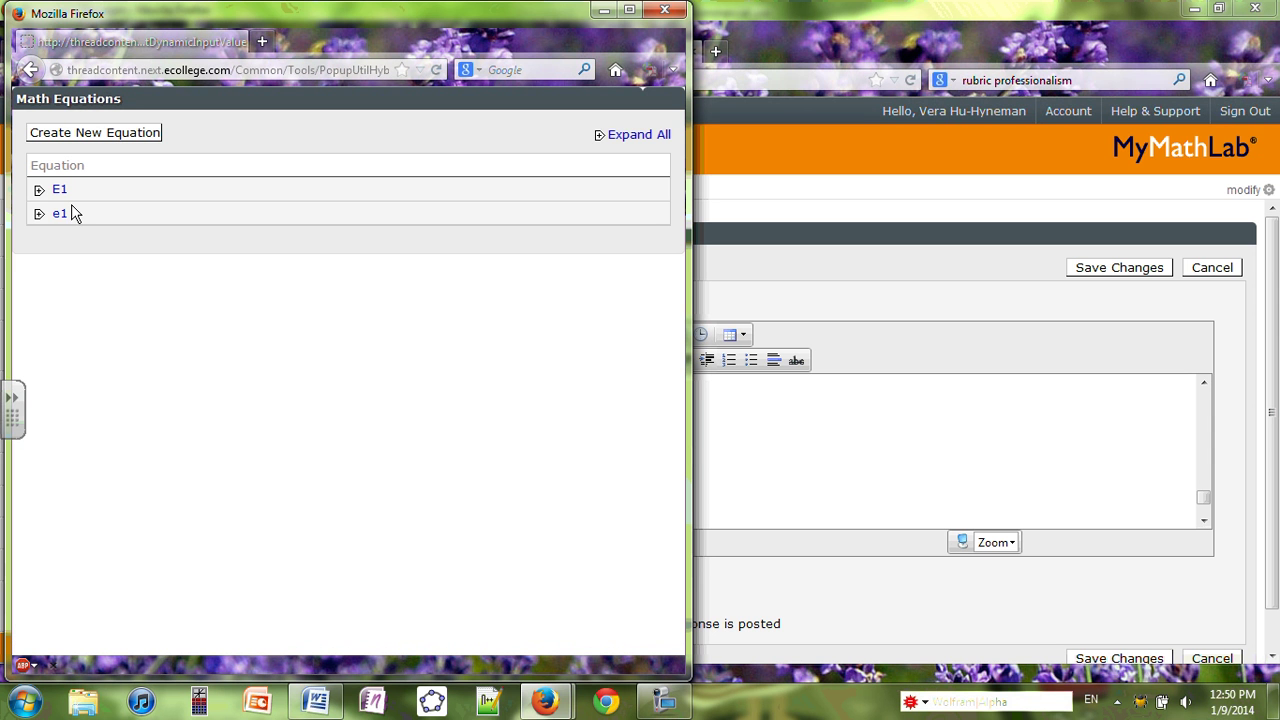
Create a new equation titled e2 containing the square root of x − 2
{"action": "left_click", "coordinate": [89, 130]}
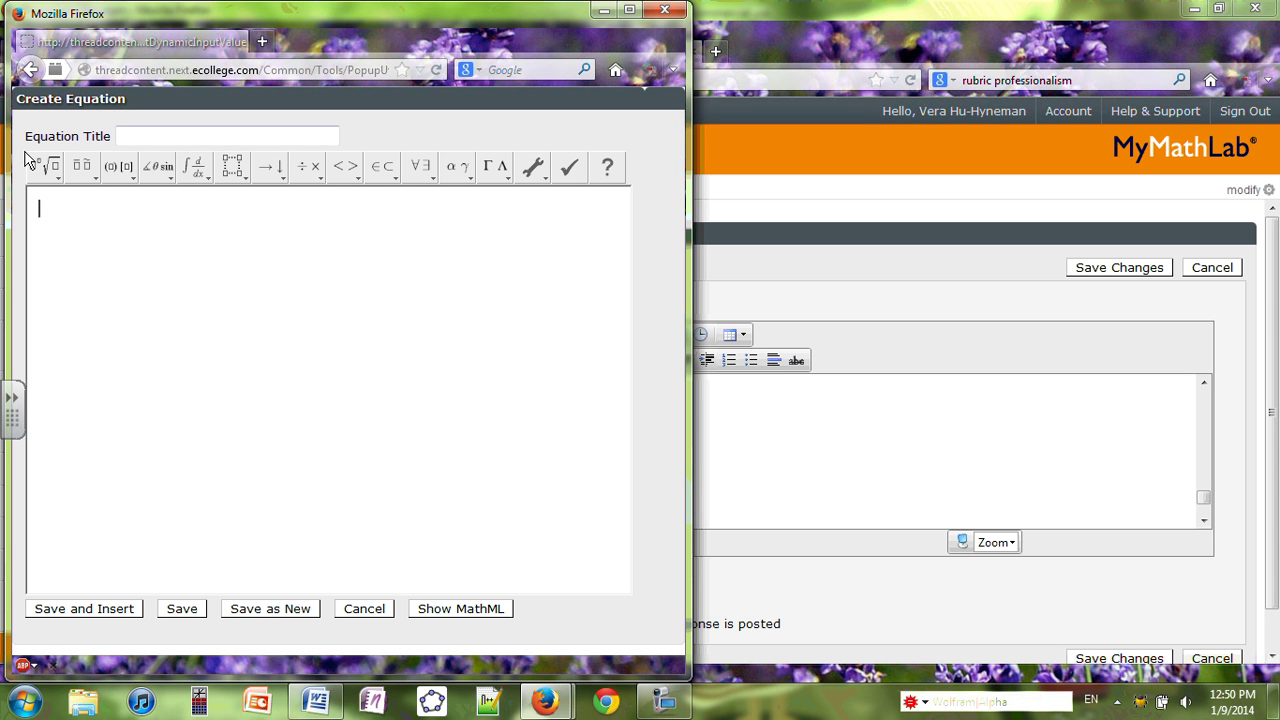
{"action": "type", "text": "e2"}
{"action": "left_click", "coordinate": [53, 178]}
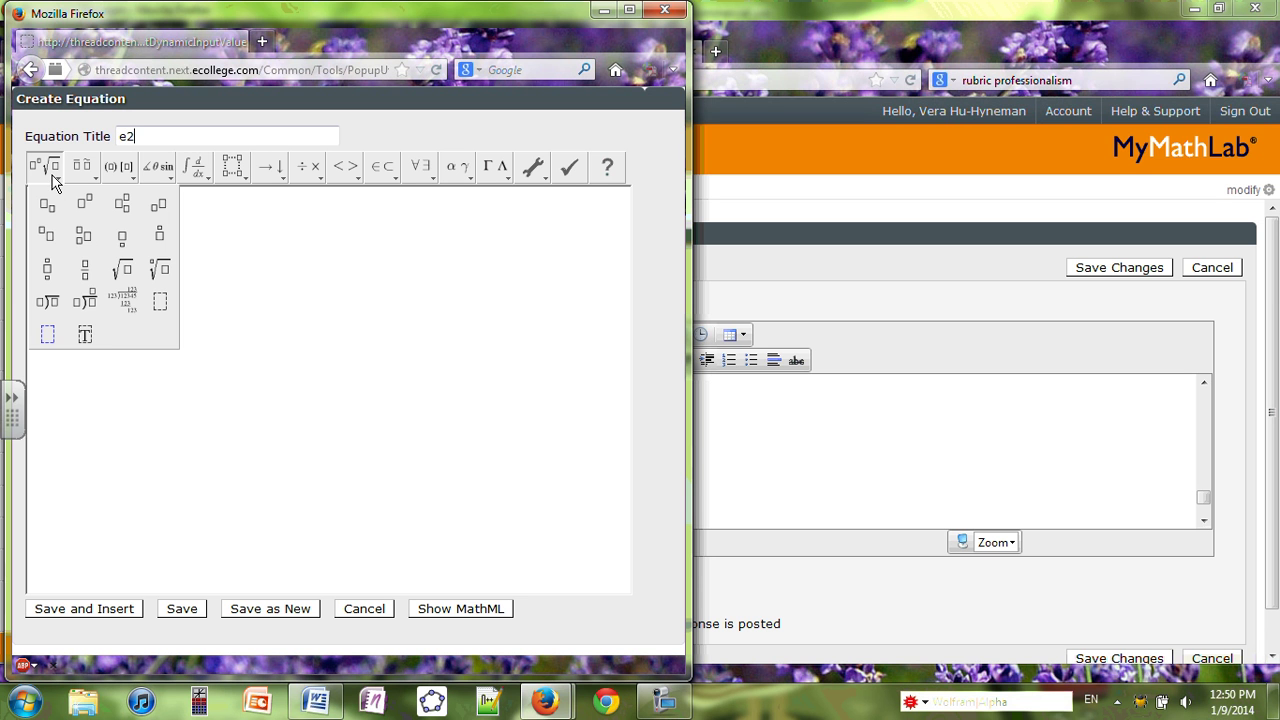
{"action": "left_click", "coordinate": [122, 270]}
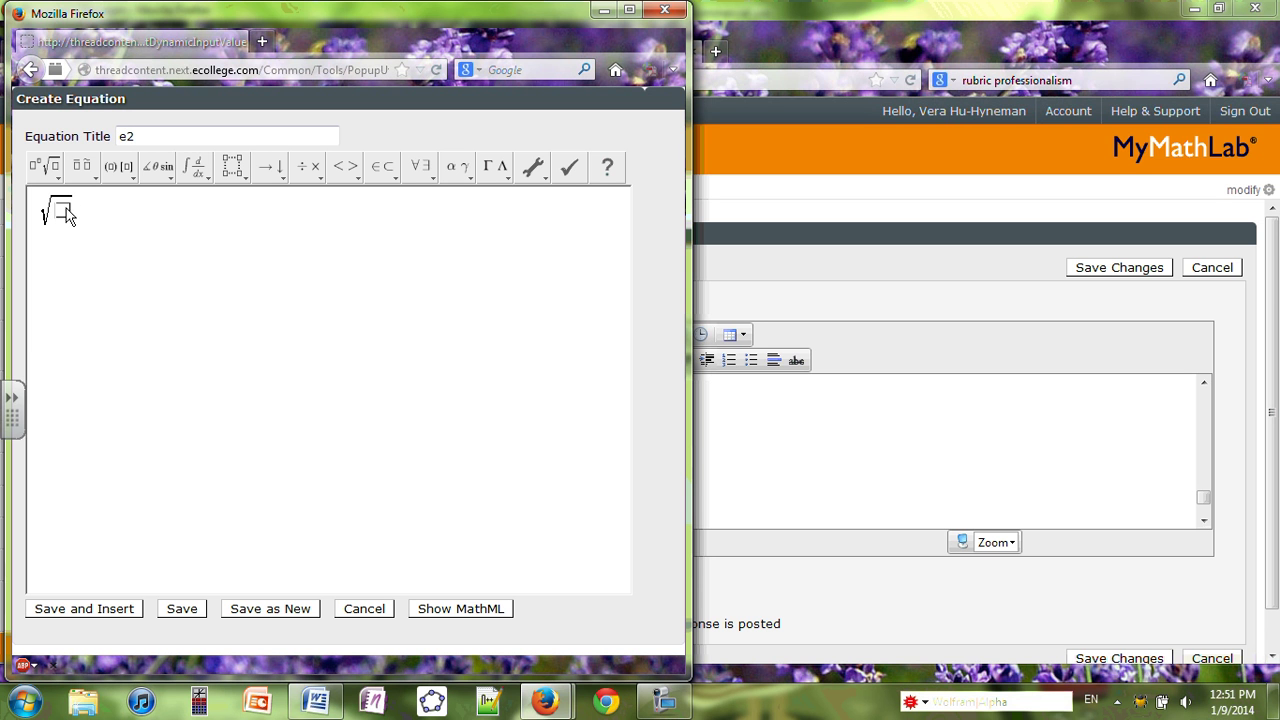
{"action": "type", "text": "x^"}
{"action": "type", "text": "2"}
Add the cube root of 8 on a second line of the equation, then save and insert it into the topic
{"action": "key", "text": "Return"}
{"action": "left_click", "coordinate": [55, 170]}
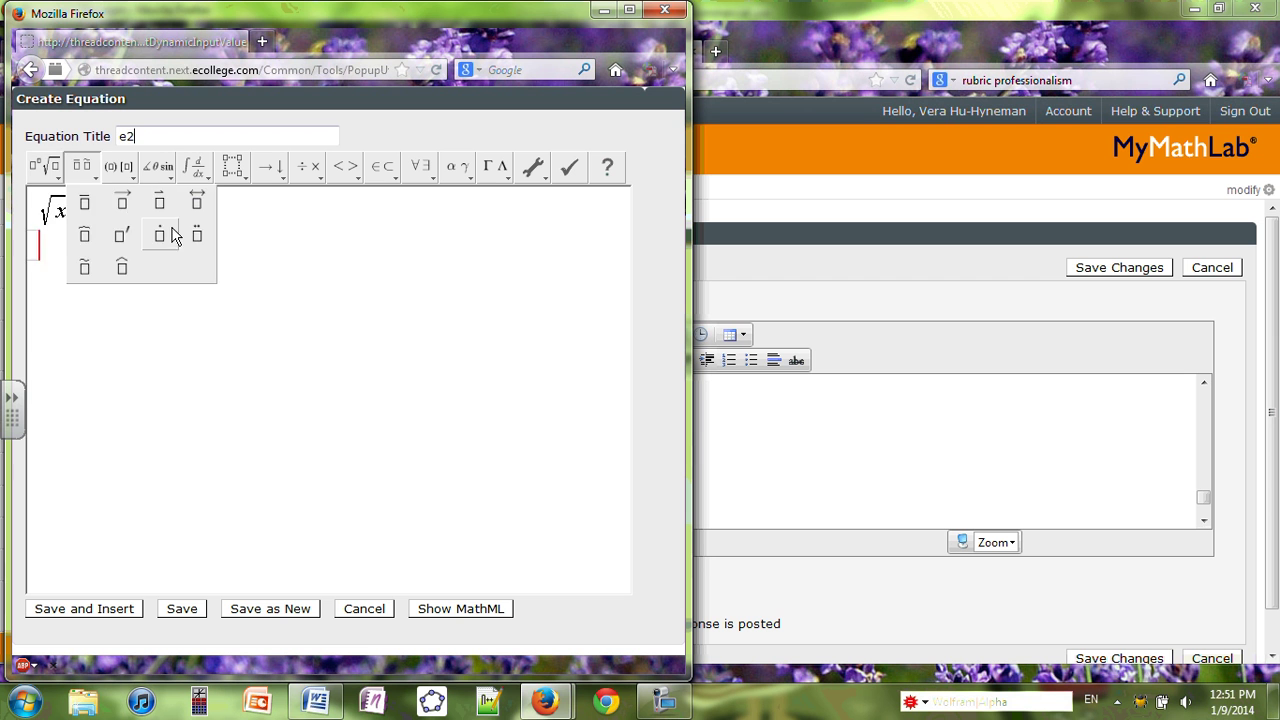
{"action": "left_click", "coordinate": [56, 168]}
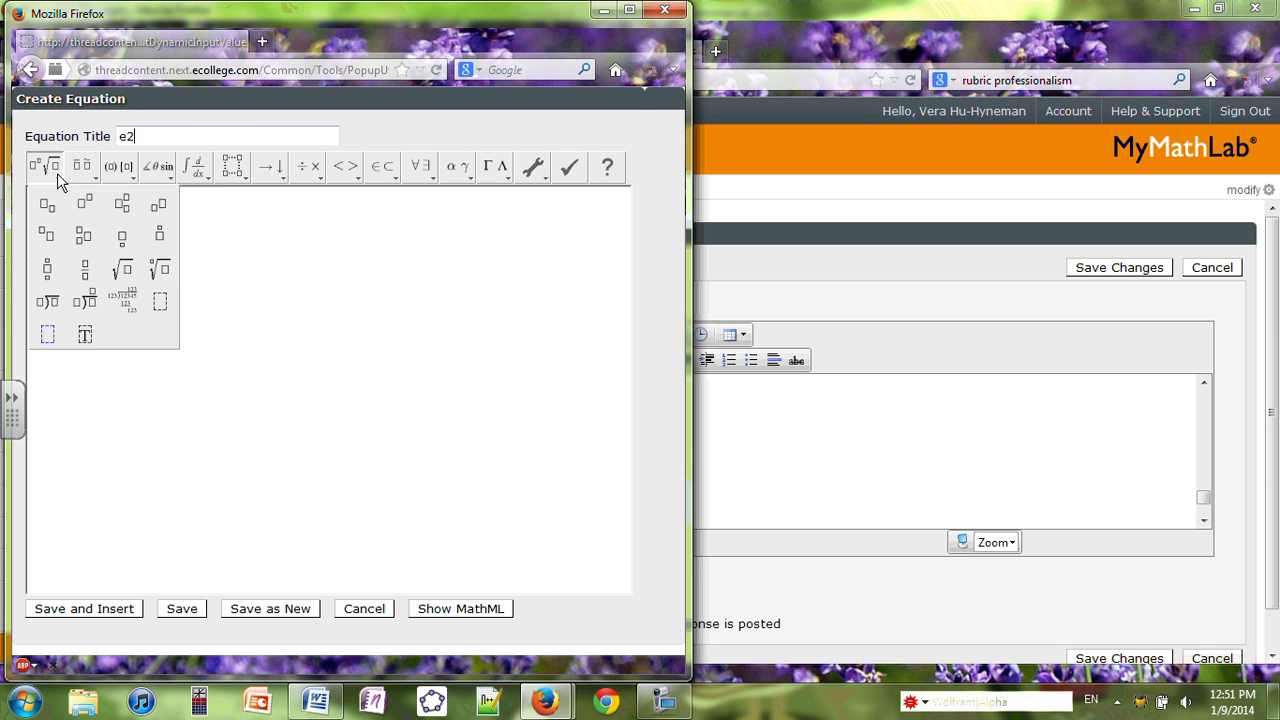
{"action": "left_click", "coordinate": [159, 270]}
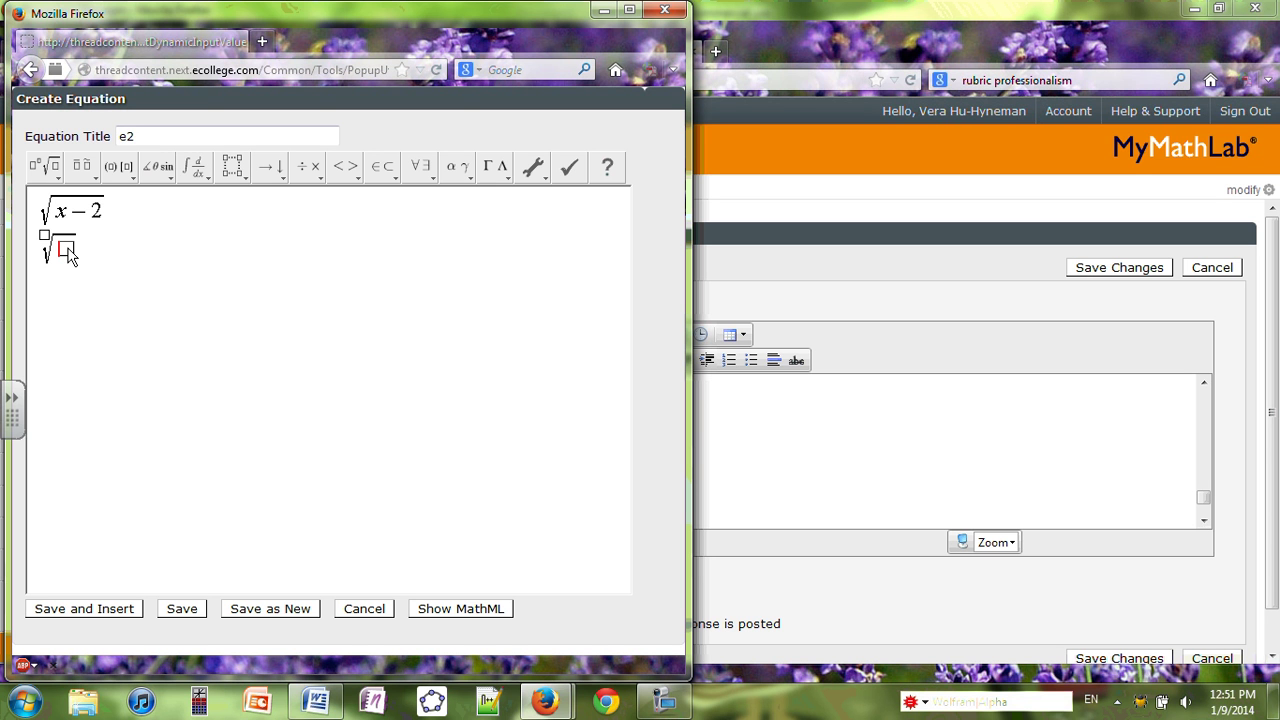
{"action": "type", "text": "8"}
{"action": "left_click", "coordinate": [44, 237]}
{"action": "type", "text": "3"}
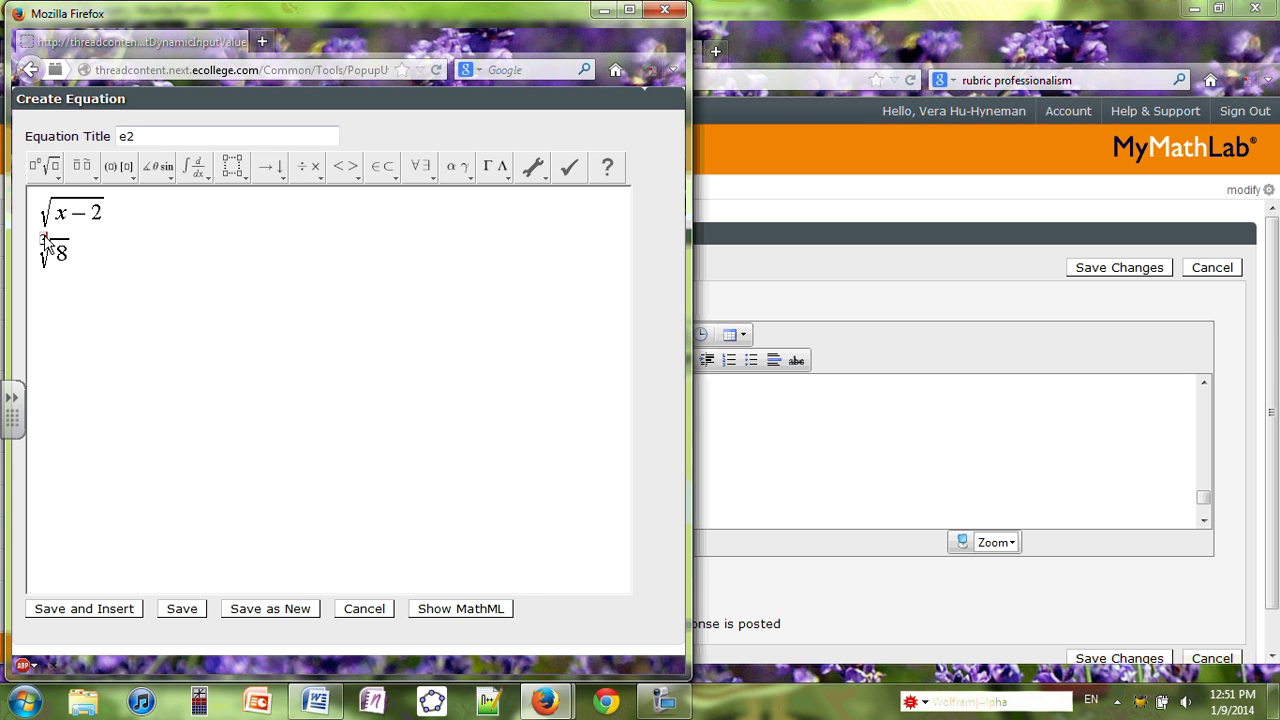
{"action": "left_click", "coordinate": [95, 252]}
{"action": "left_click", "coordinate": [89, 607]}
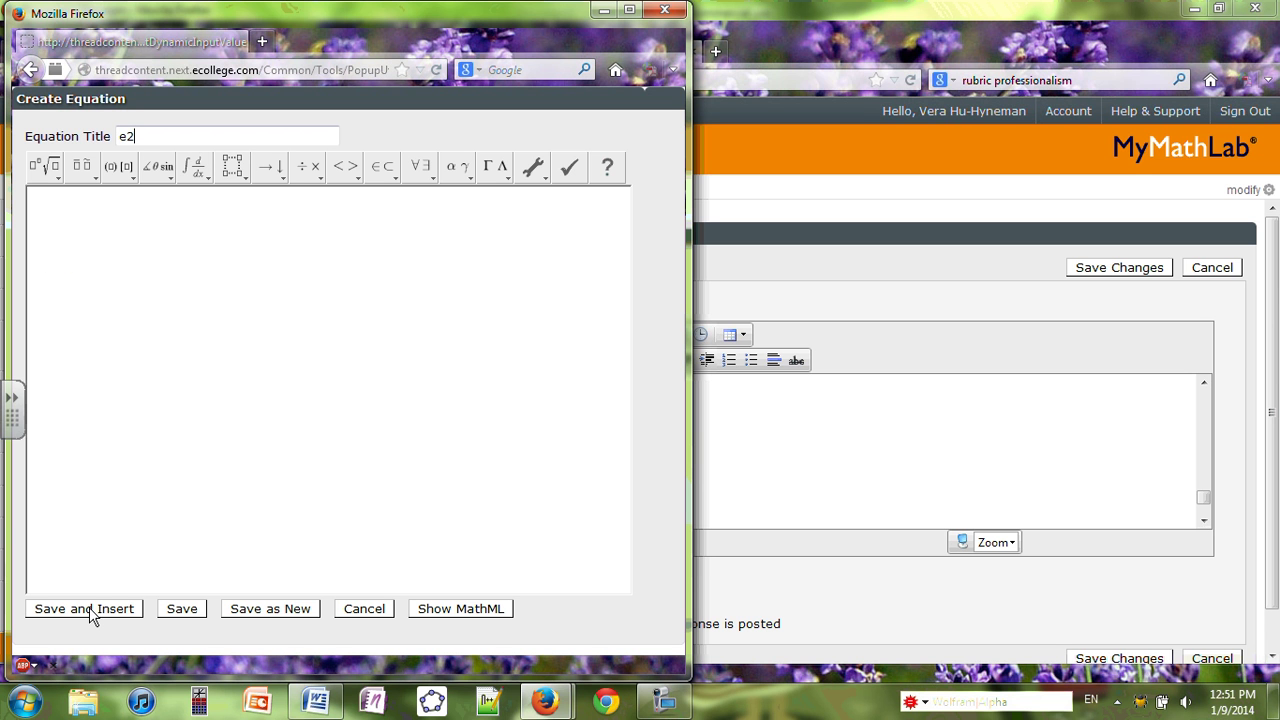